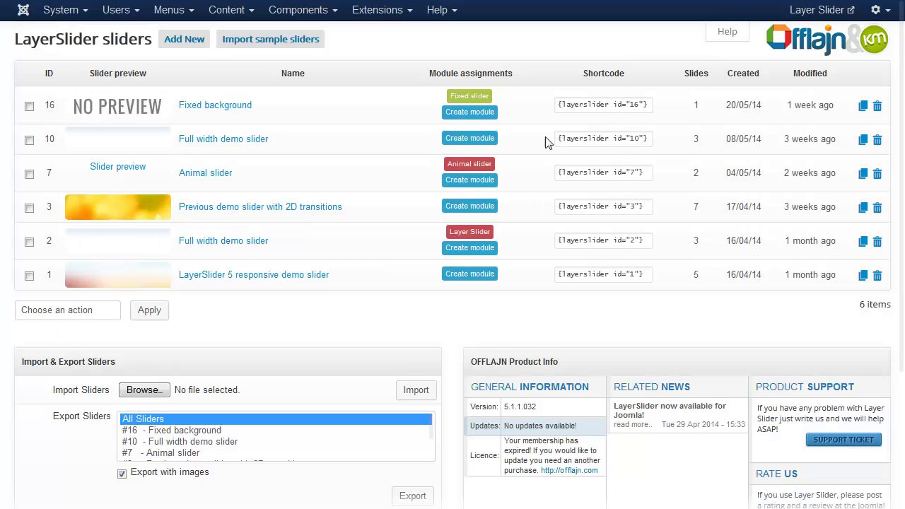
Step: Begin a new slider and enter 'Animal slider' as its name from the suggestion
click(183, 41)
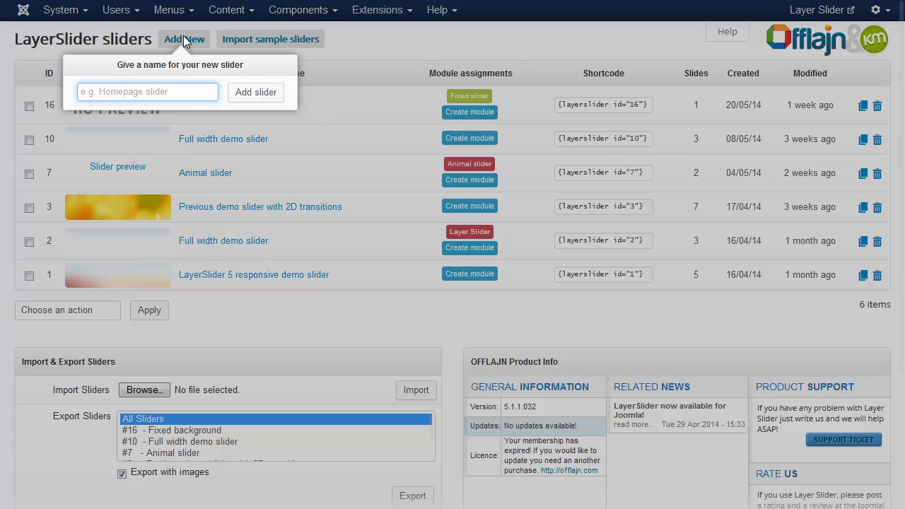
text(Ani)
key(Down)
key(Return)
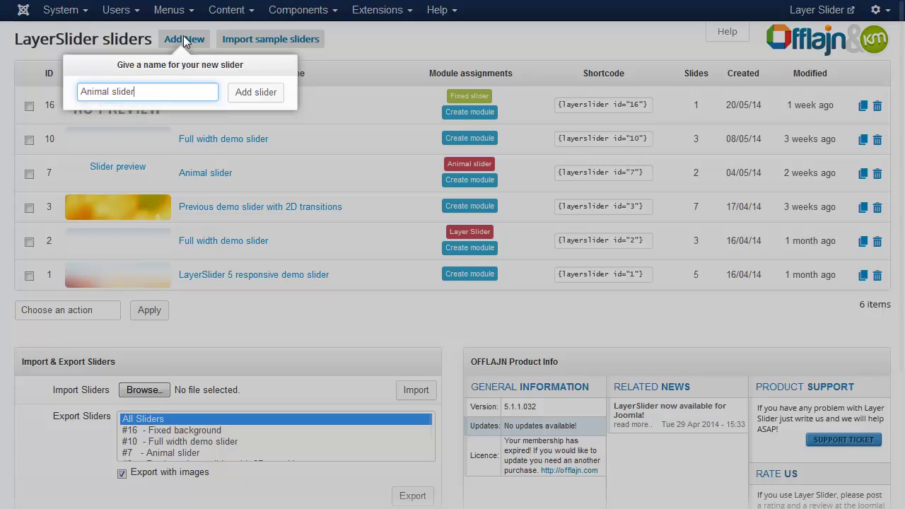
Step: Create the Animal slider and set its size to 700 by 250 pixels
click(251, 99)
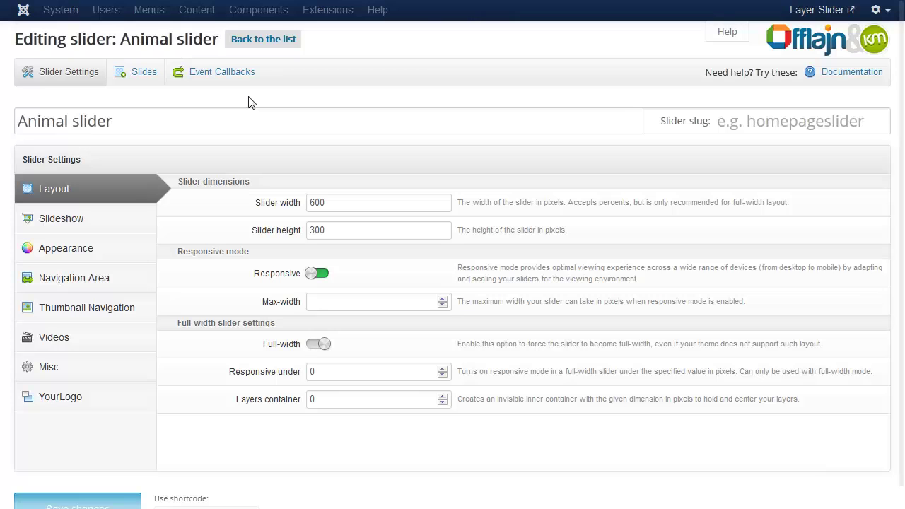
drag(331, 203, 269, 205)
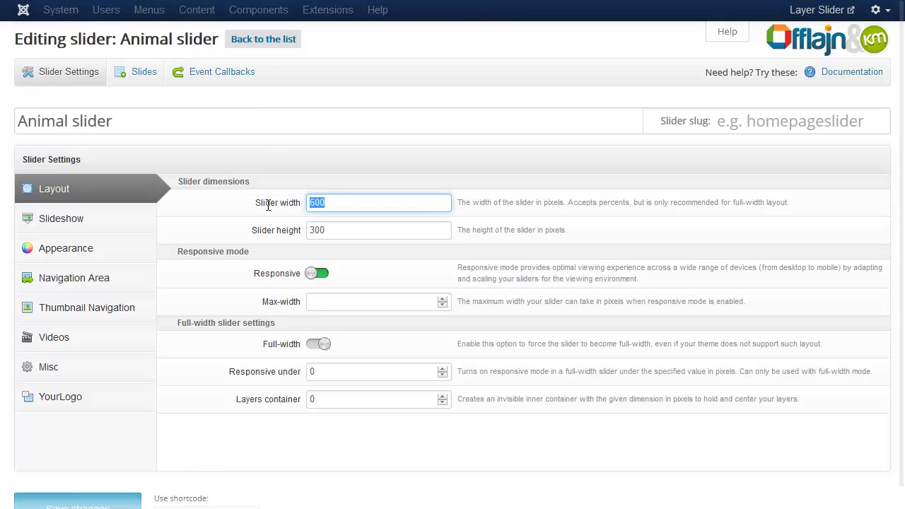
text(700)
key(Tab)
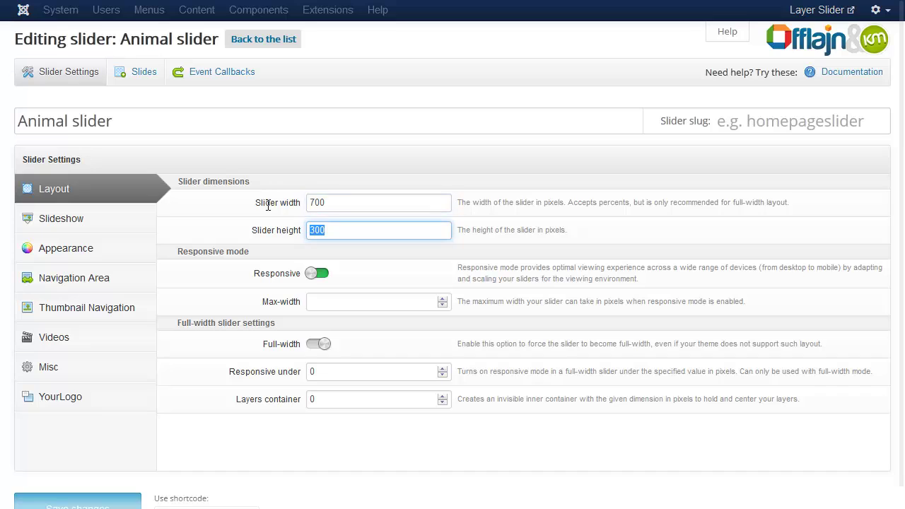
text(250)
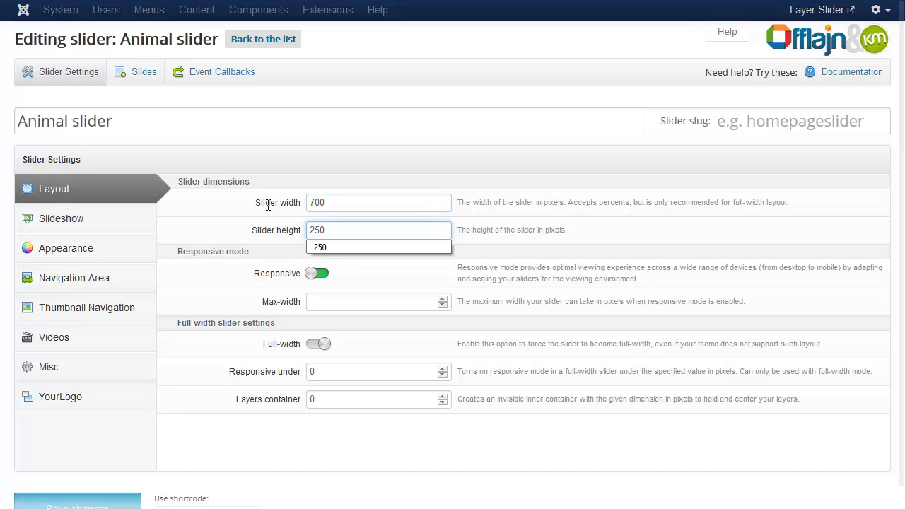
click(223, 241)
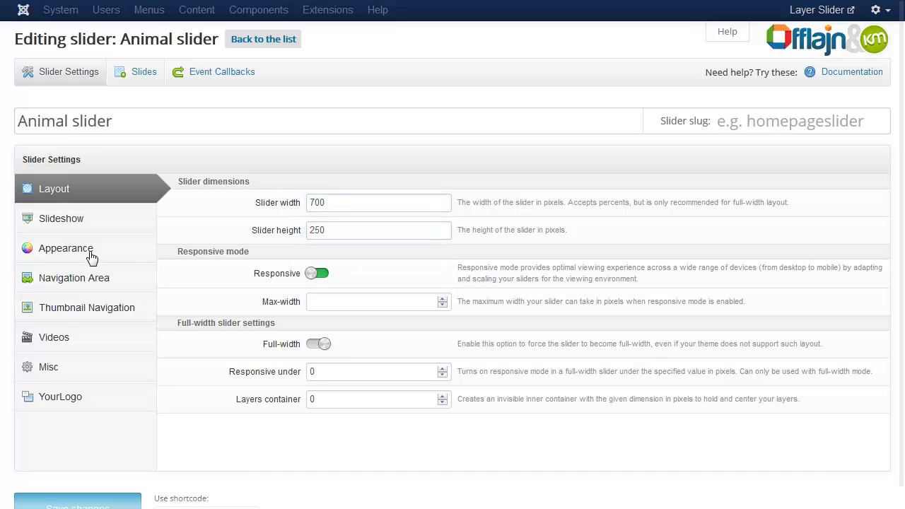
Step: Enable the Prev & Next buttons in Navigation Area, shown only on hover
click(85, 291)
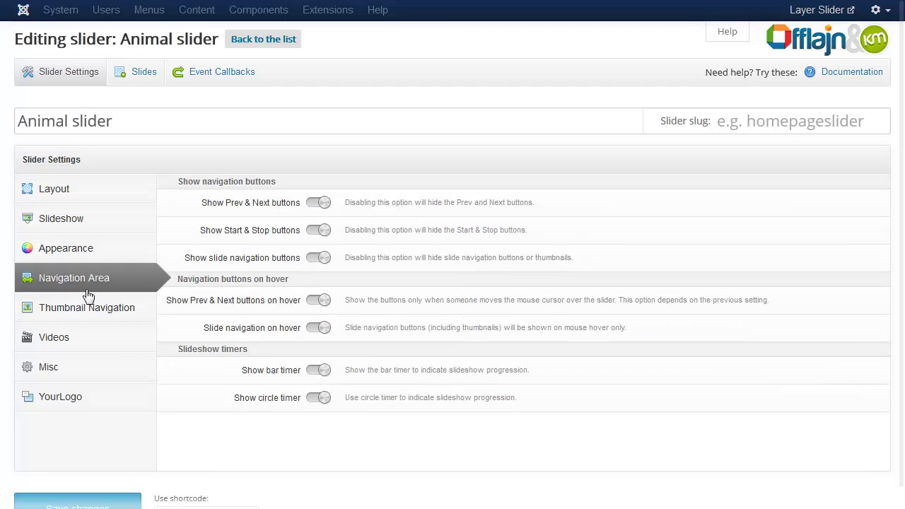
click(323, 205)
click(321, 302)
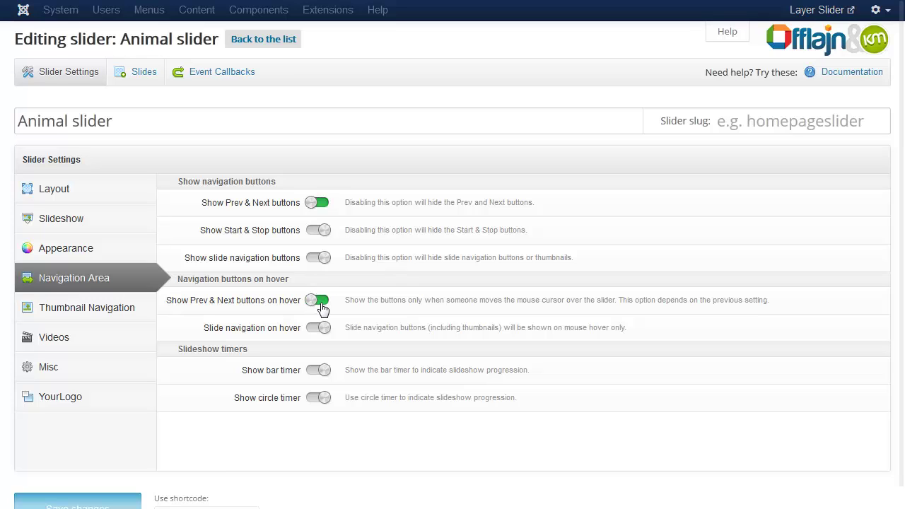
click(142, 79)
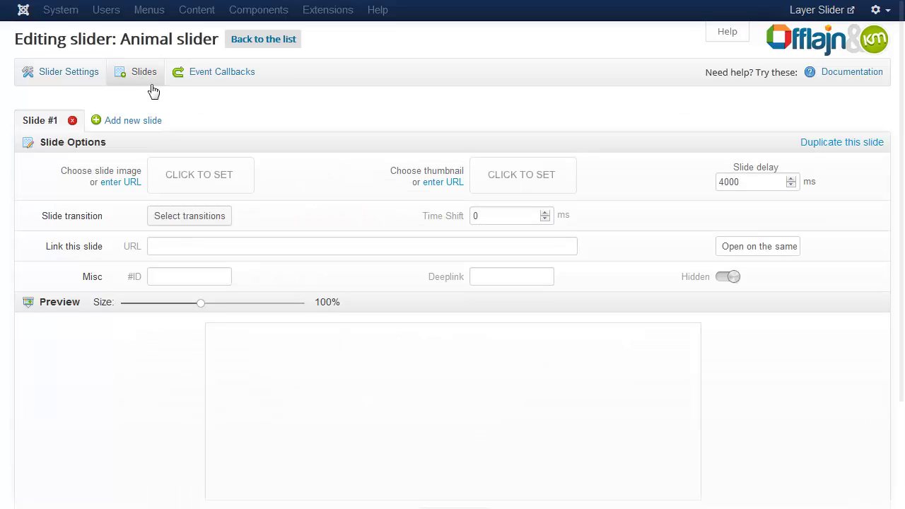
Step: Set chameleon.jpg from the animals folder as Slide #1's slide image
click(199, 185)
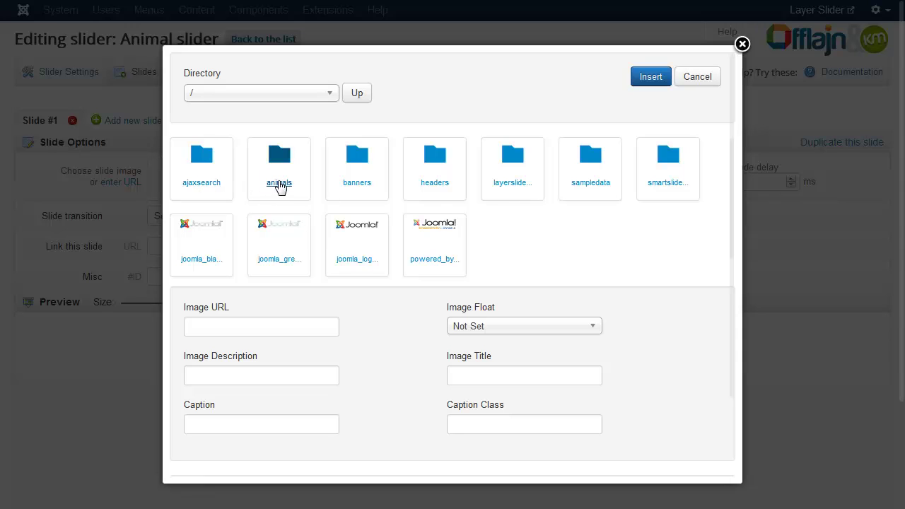
click(280, 182)
click(280, 185)
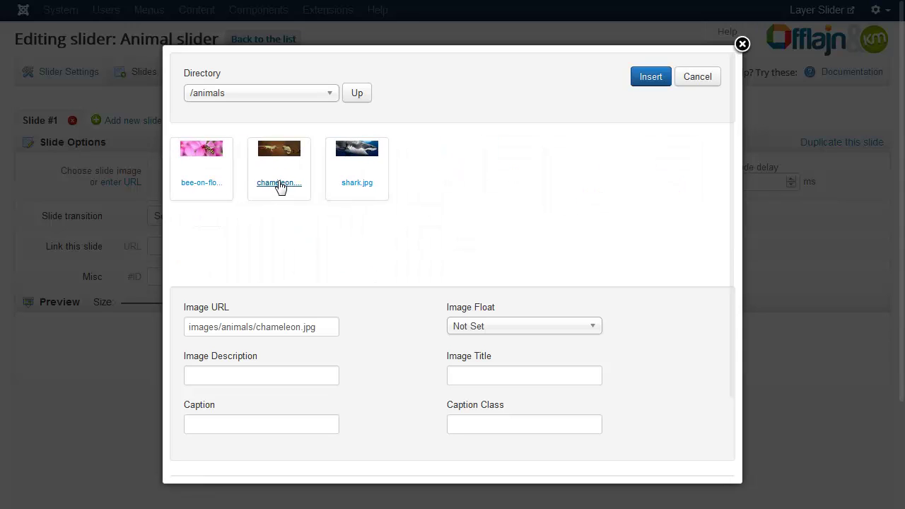
click(634, 82)
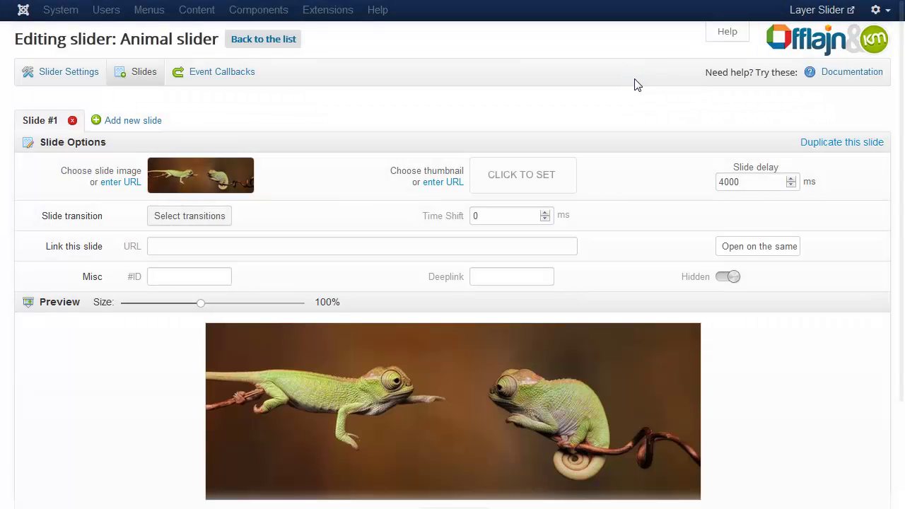
scroll(598, 192, down, 2)
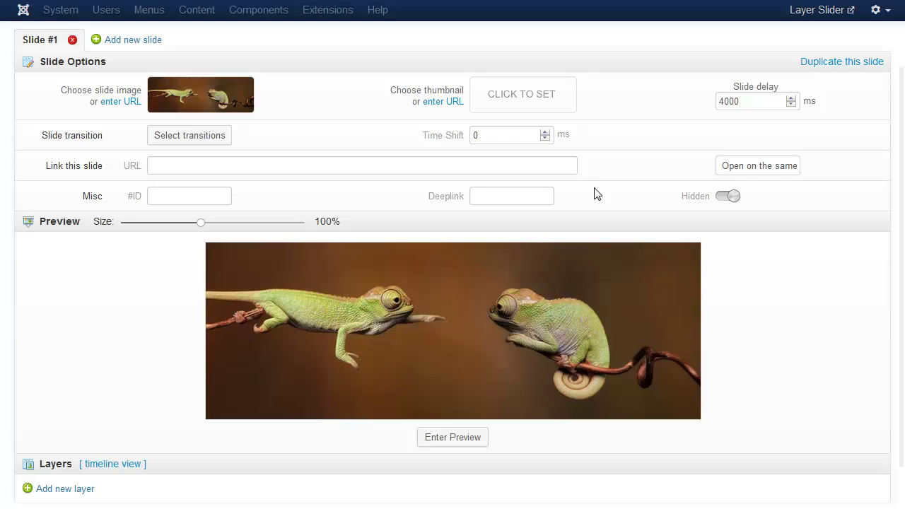
scroll(598, 191, up, 2)
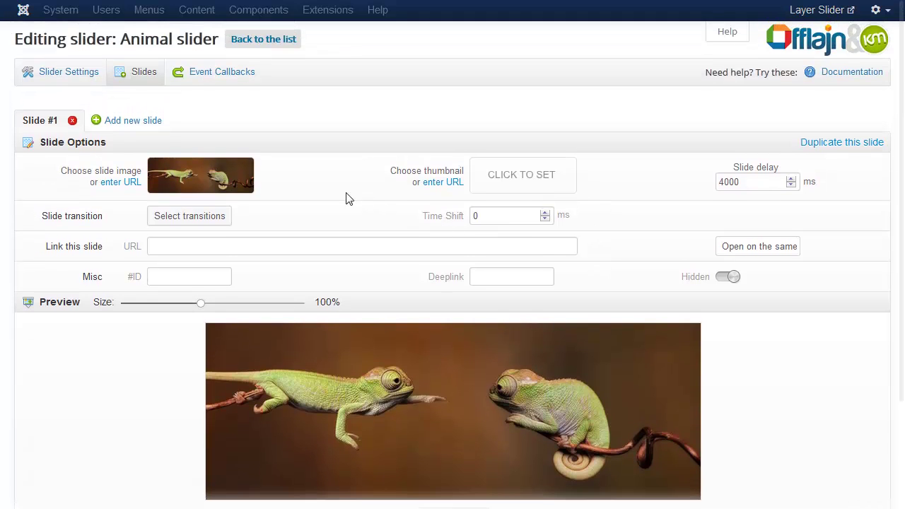
Step: Apply the '1. Sliding from right' transition to Slide #1
click(204, 223)
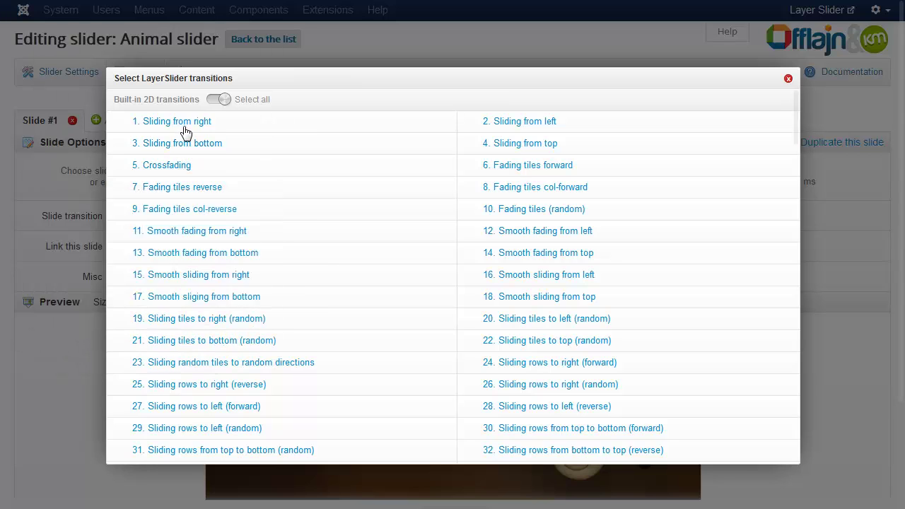
mouse_move(183, 132)
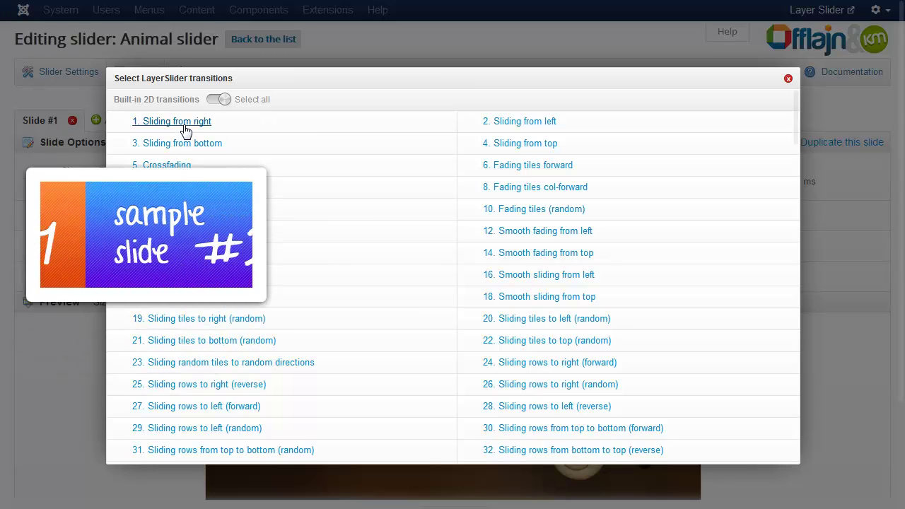
click(184, 127)
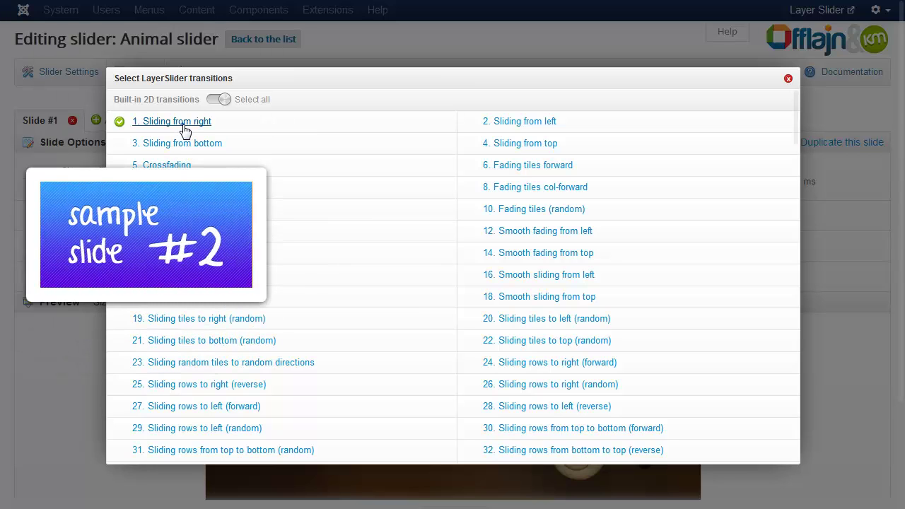
click(787, 79)
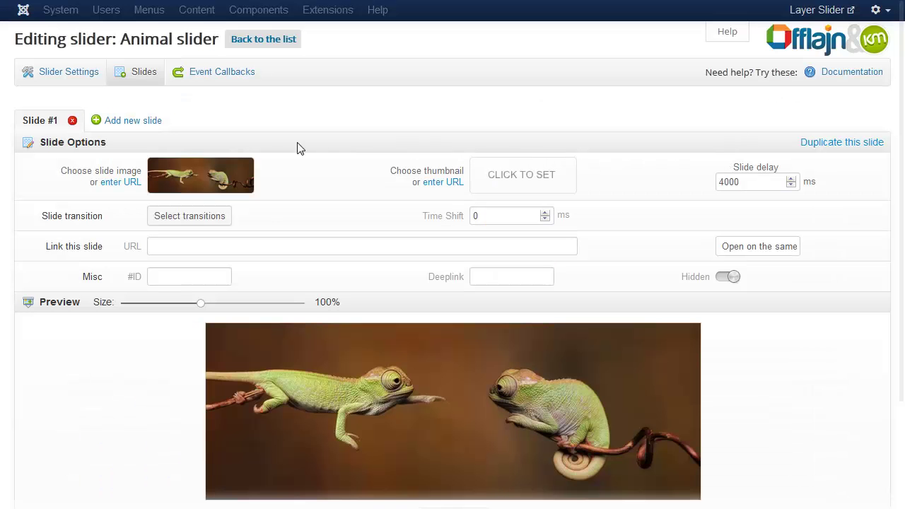
Step: Add a second slide using bee-on-flower.jpg as its slide image
click(119, 121)
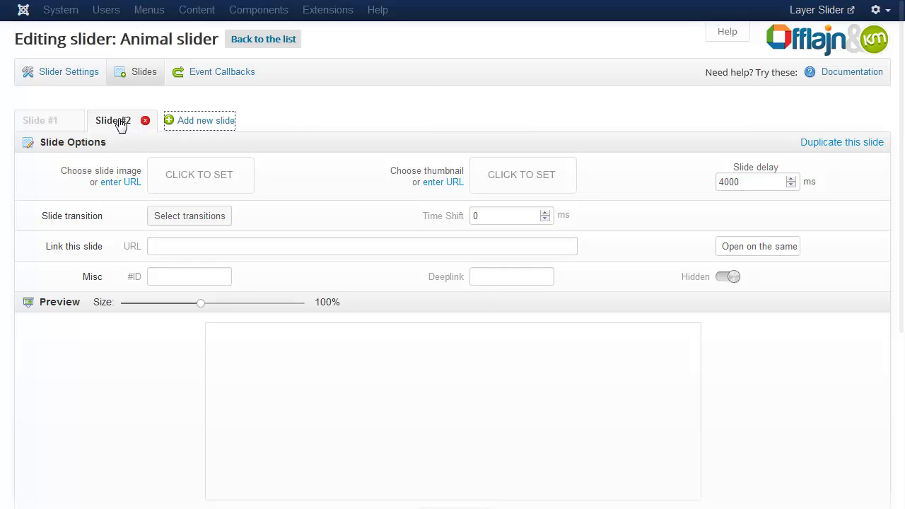
click(203, 186)
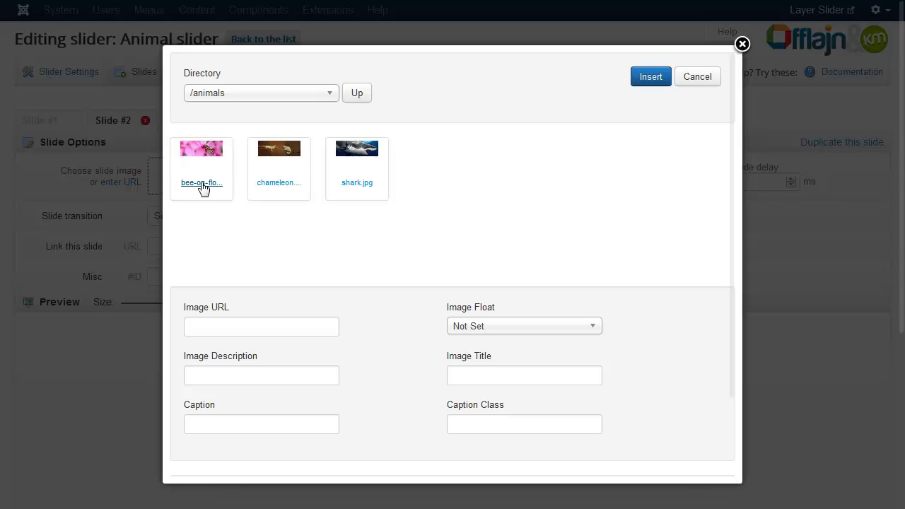
click(203, 185)
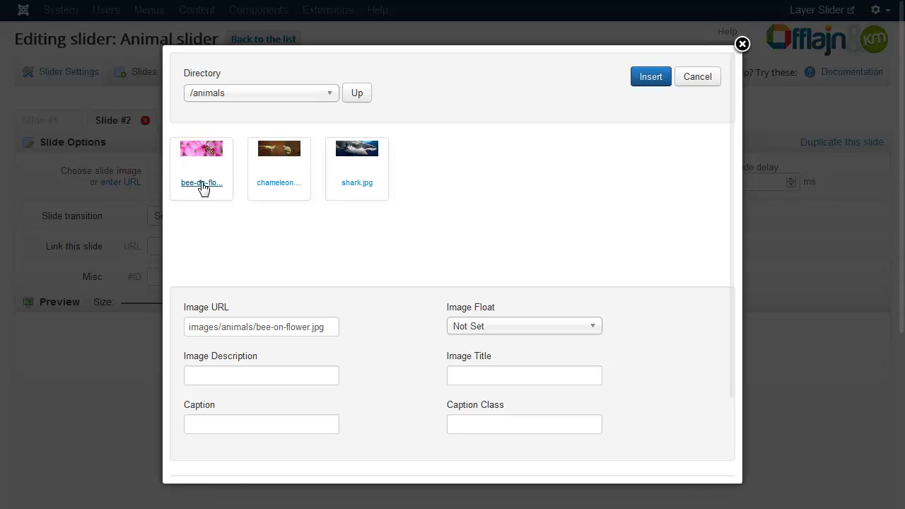
click(643, 79)
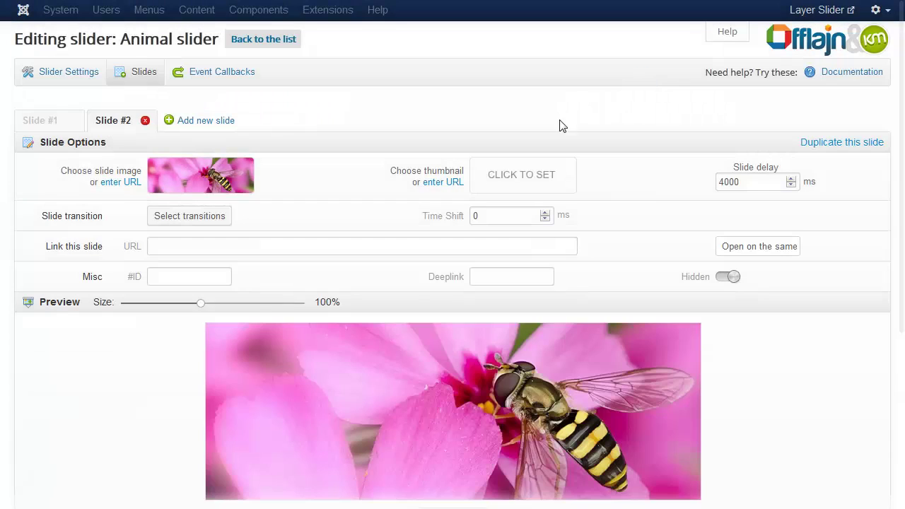
click(190, 219)
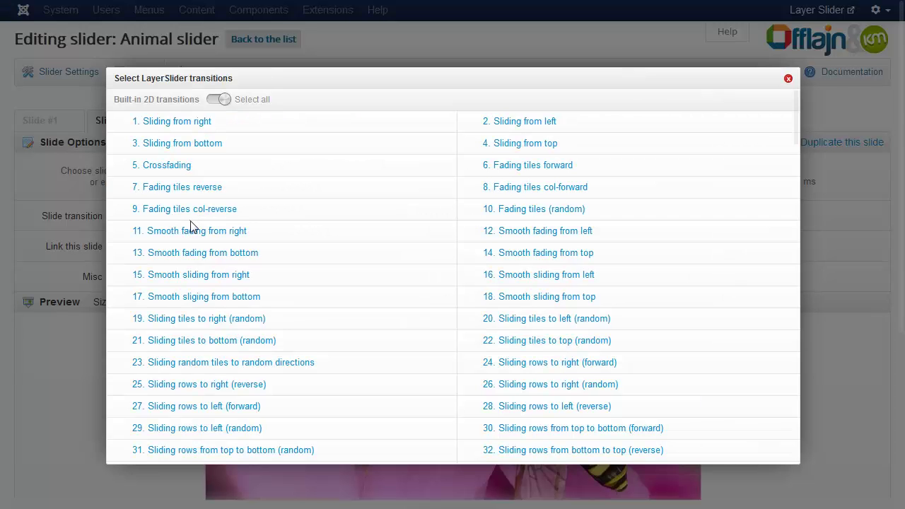
Step: Give Slide #2 the '1. Sliding from right' transition and duplicate it as Slide #3
click(188, 128)
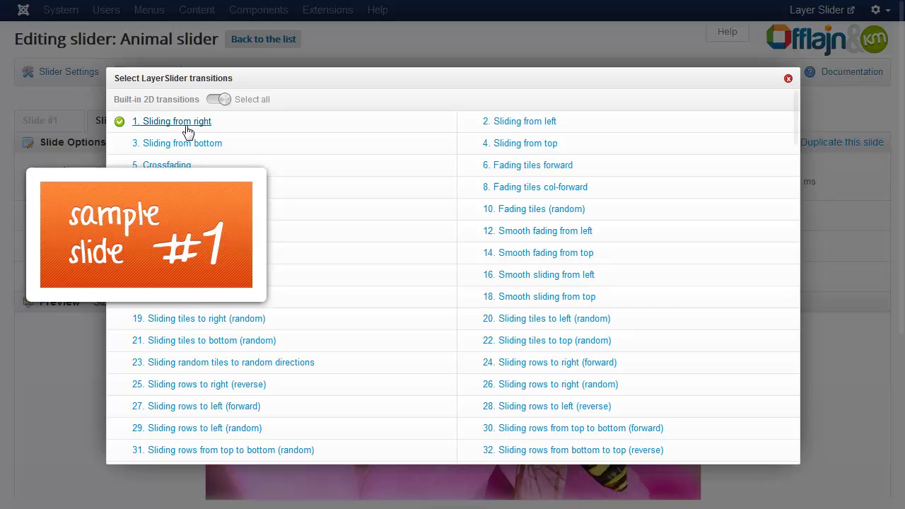
click(788, 79)
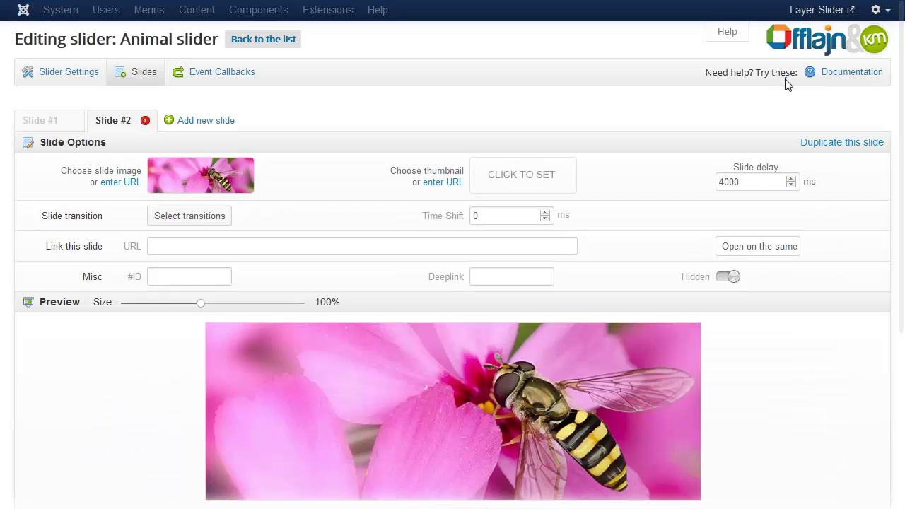
click(822, 145)
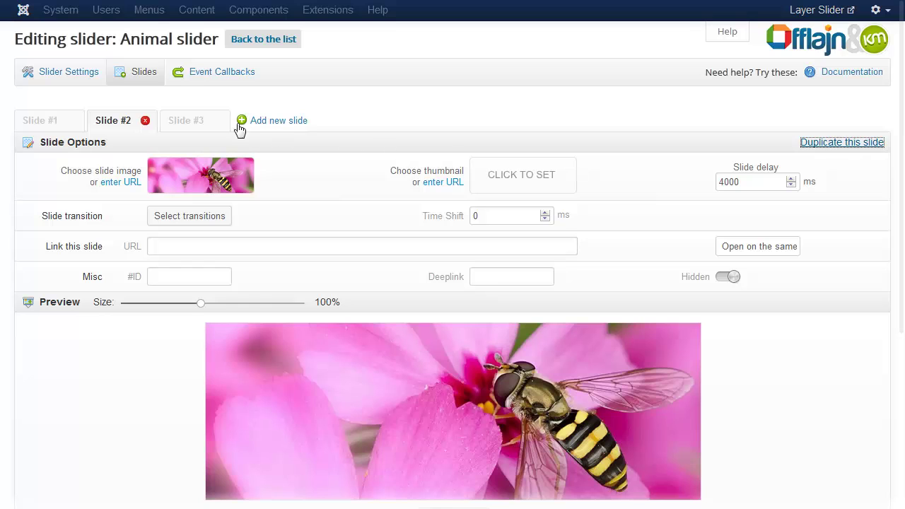
click(203, 123)
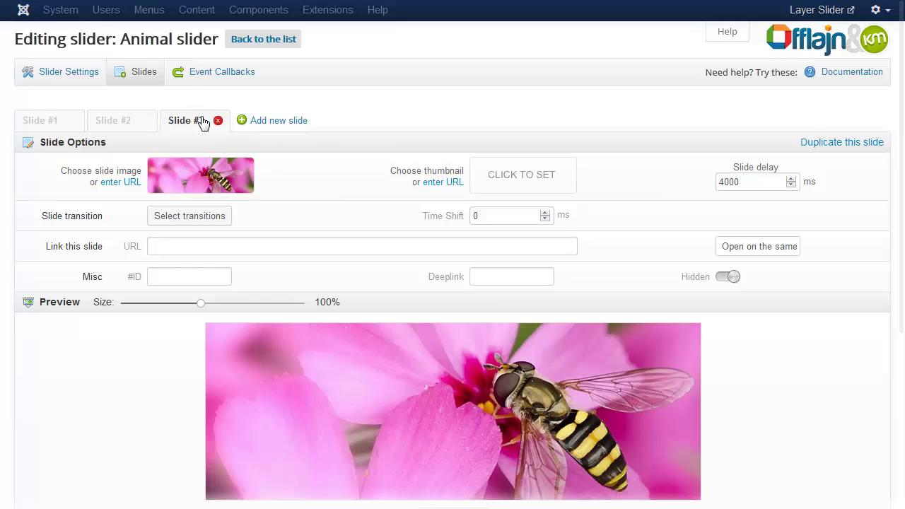
Step: Set shark.jpg from the /animals folder as Slide #3's slide image
click(199, 181)
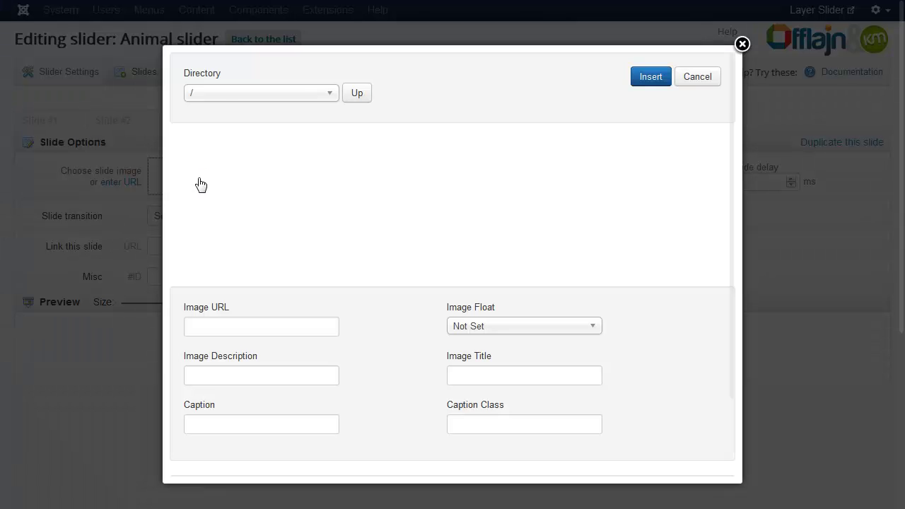
click(200, 183)
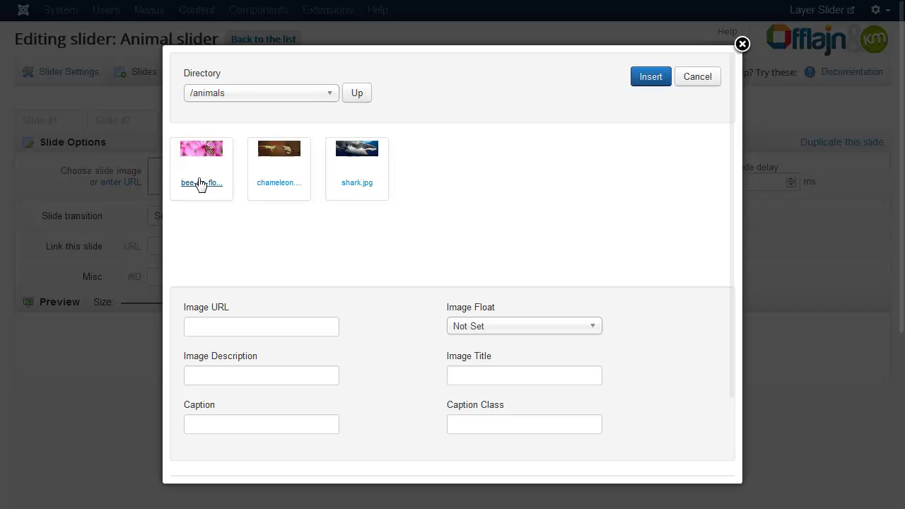
click(368, 163)
click(653, 78)
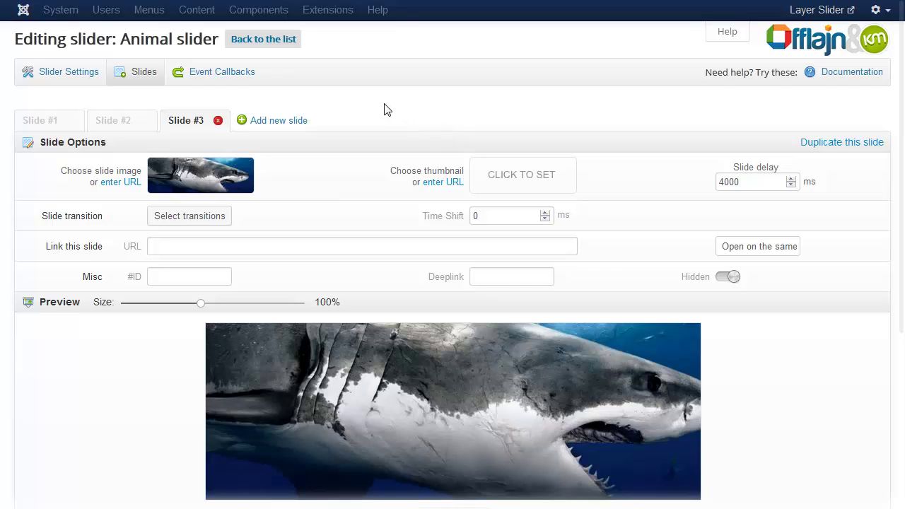
Step: Preview the three-slide Animal slider, then save its changes
scroll(356, 157, down, 4)
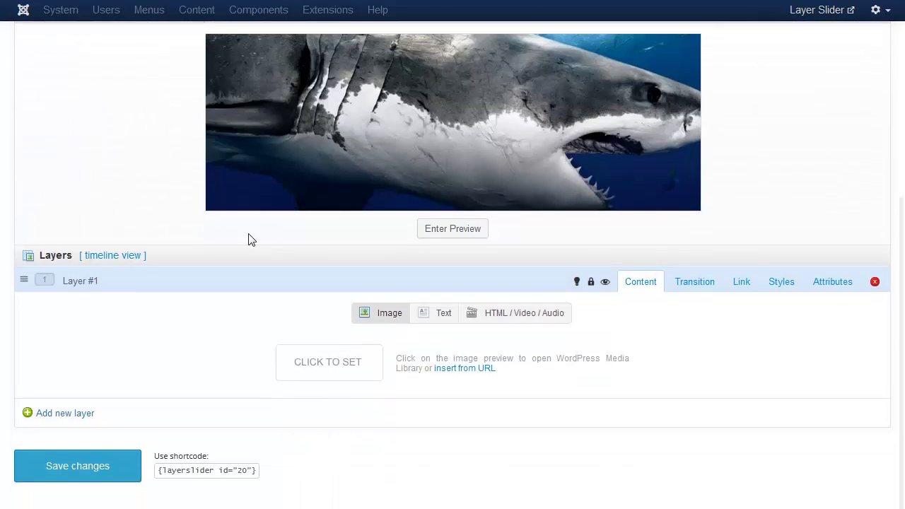
scroll(458, 235, up, 3)
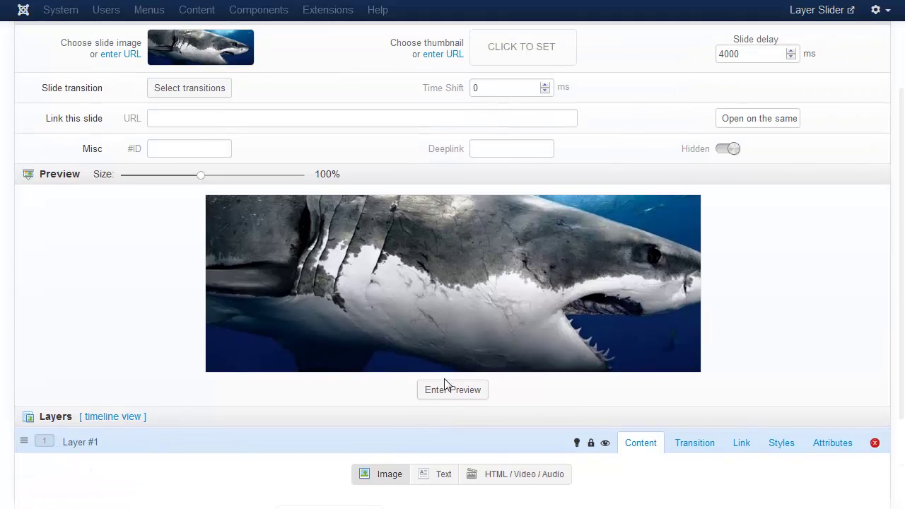
click(453, 390)
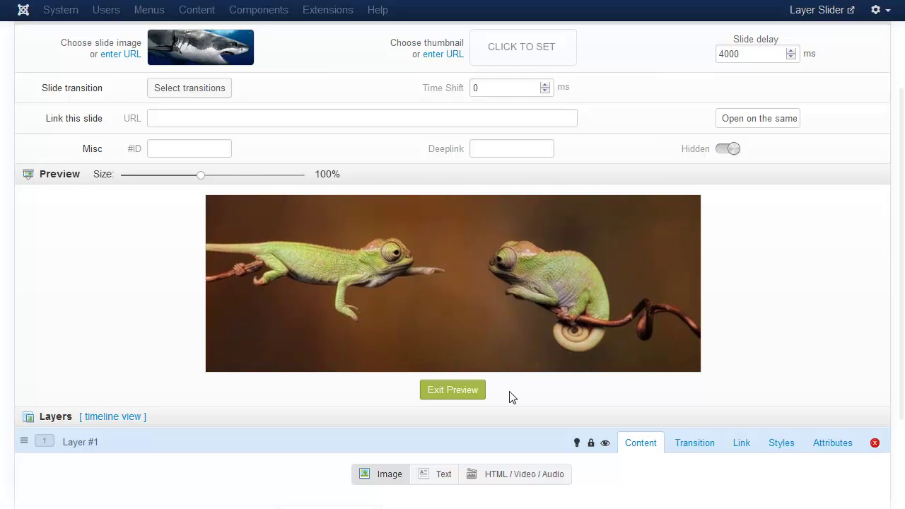
click(453, 390)
scroll(297, 386, down, 3)
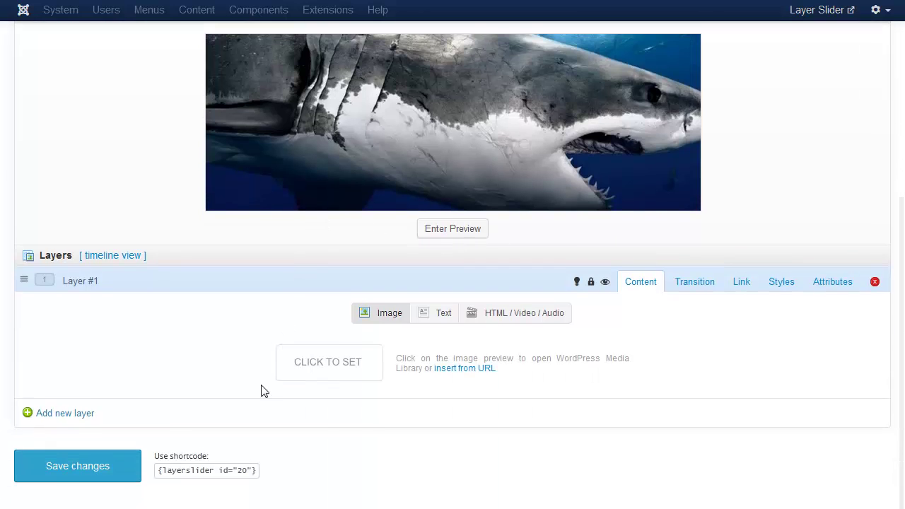
click(72, 472)
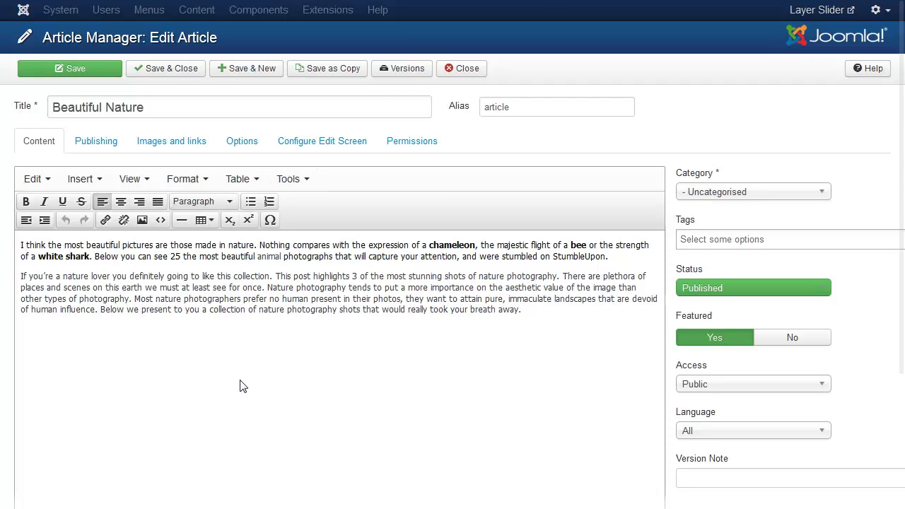
Step: Insert the Animal slider (ID 20) tag on a new blank line above the article text
click(21, 245)
key(Return)
scroll(191, 408, down, 3)
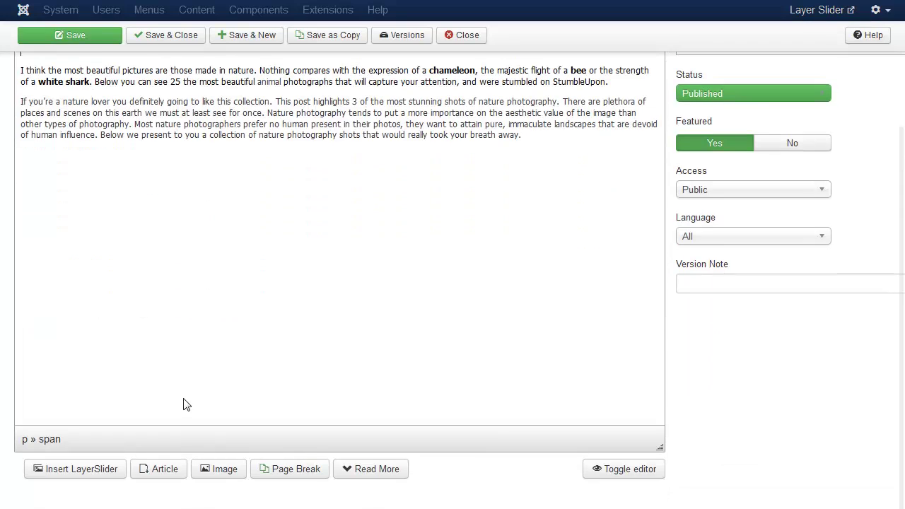
click(91, 478)
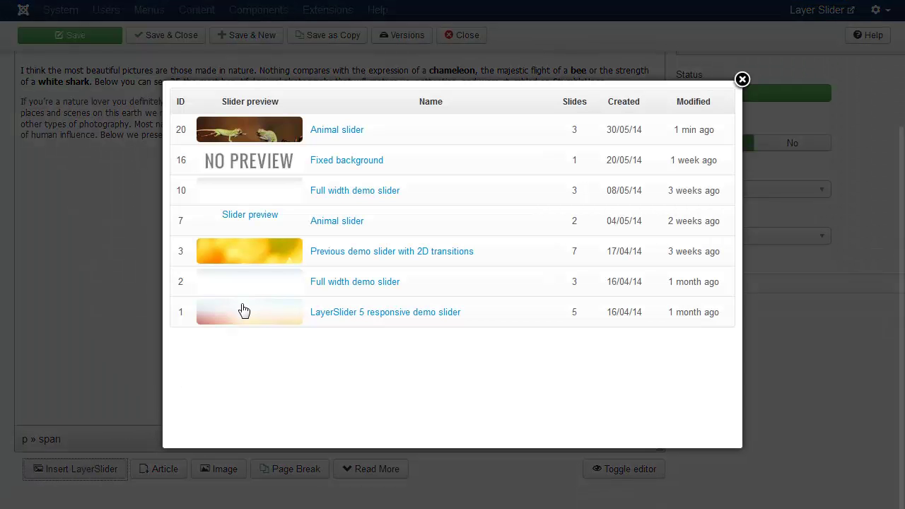
click(333, 131)
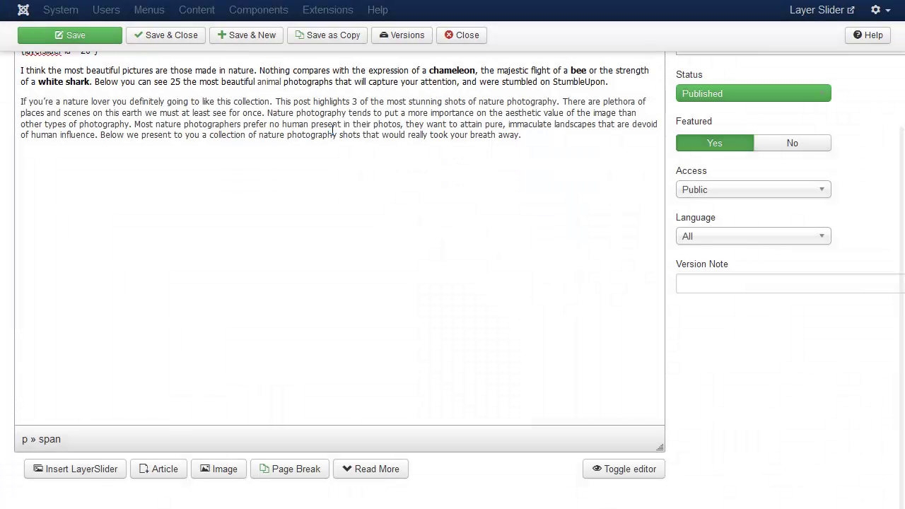
scroll(205, 313, up, 3)
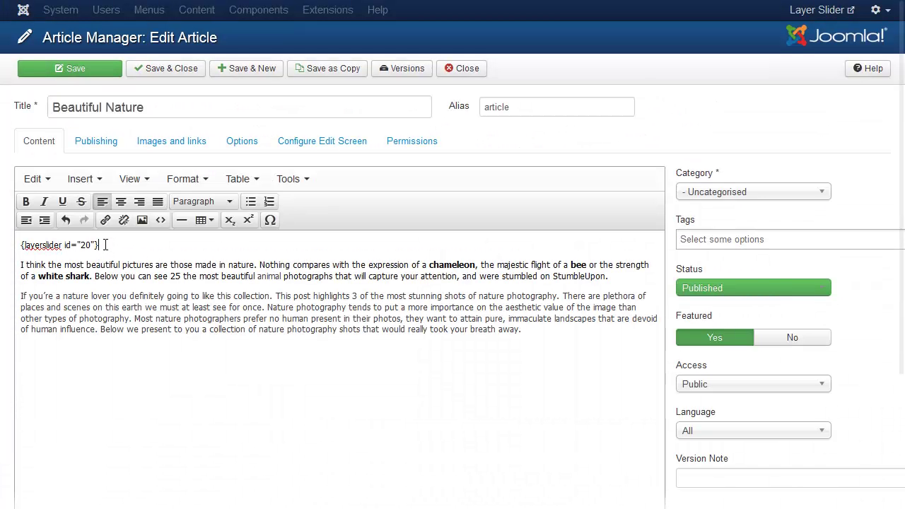
Step: Put the cursor at the end of the slider shortcode line and turn on bold
drag(105, 245, 7, 256)
click(126, 247)
key(ctrl+b)
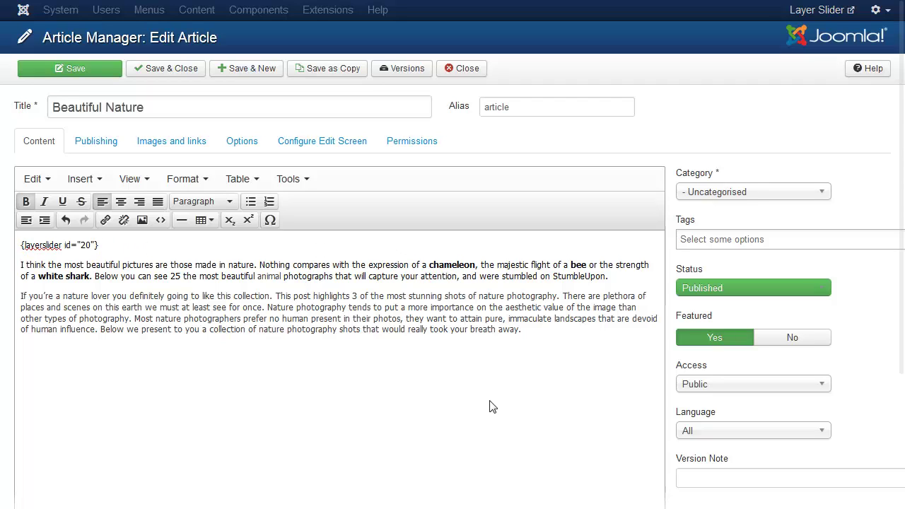
Step: Wrap chameleon, bee and white shark in {ls-navigate} tags with actions 1, 2 and 3
double_click(447, 265)
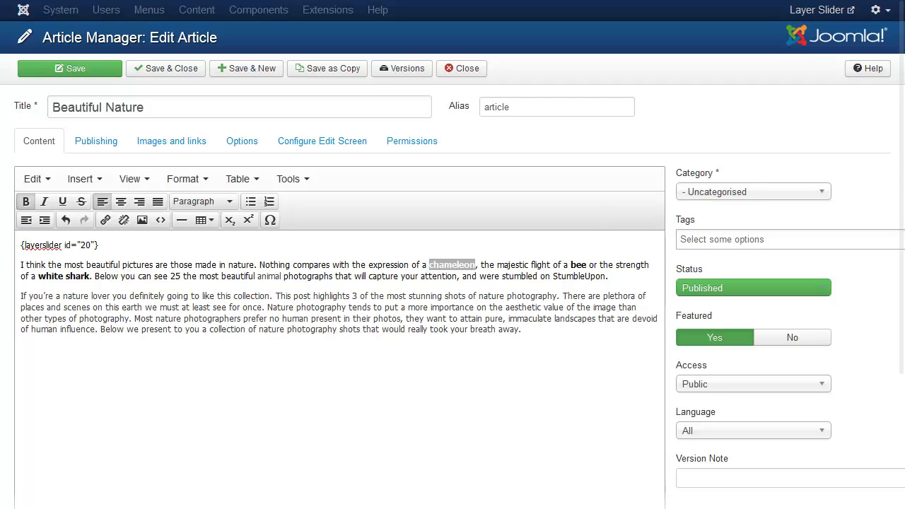
click(453, 267)
double_click(452, 268)
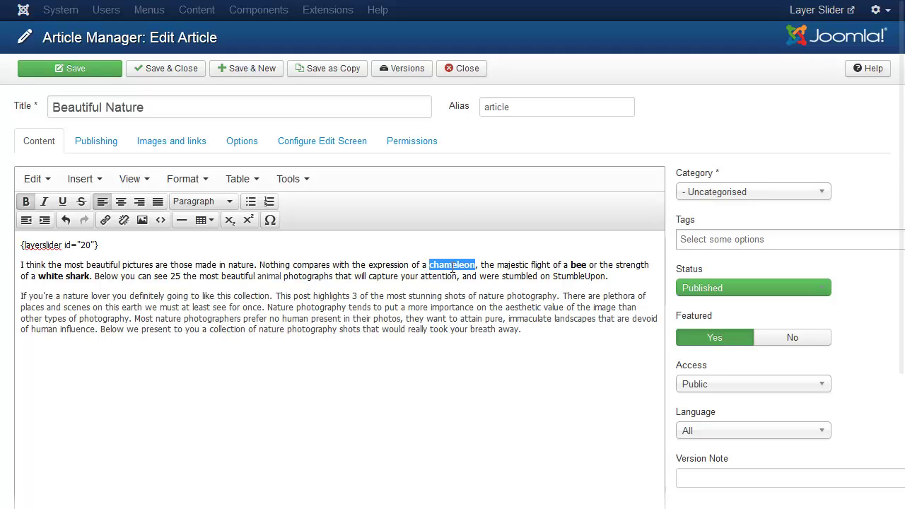
text({ls-navigate id="id" action="1"}chameleon{/ls-navigate})
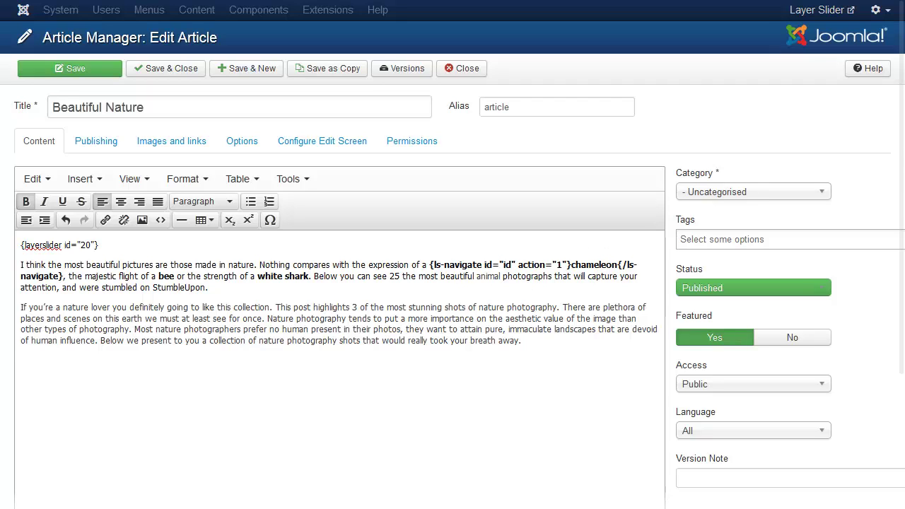
double_click(168, 276)
text({ls-navigate id="id" action="2"}bee{/ls-navigate})
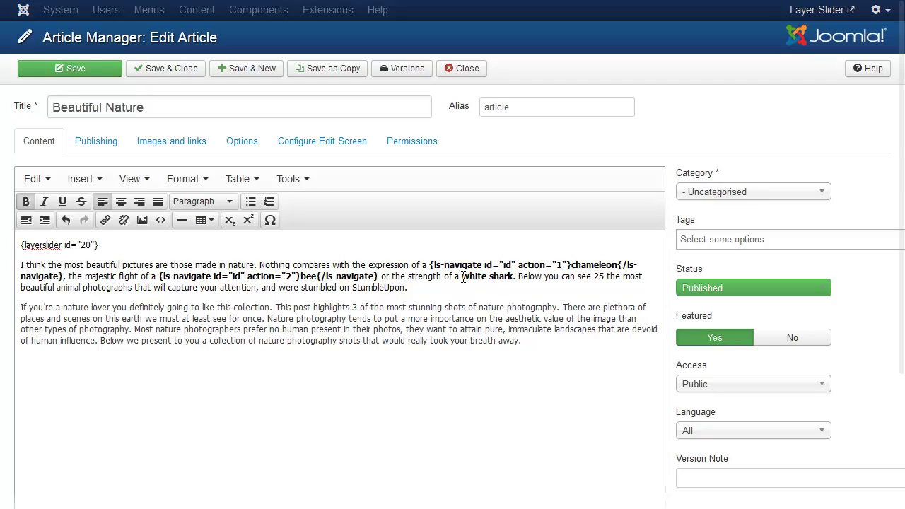
drag(462, 276, 513, 276)
text({ls-navigate id="id" action="3"}white shark{/ls-navigate})
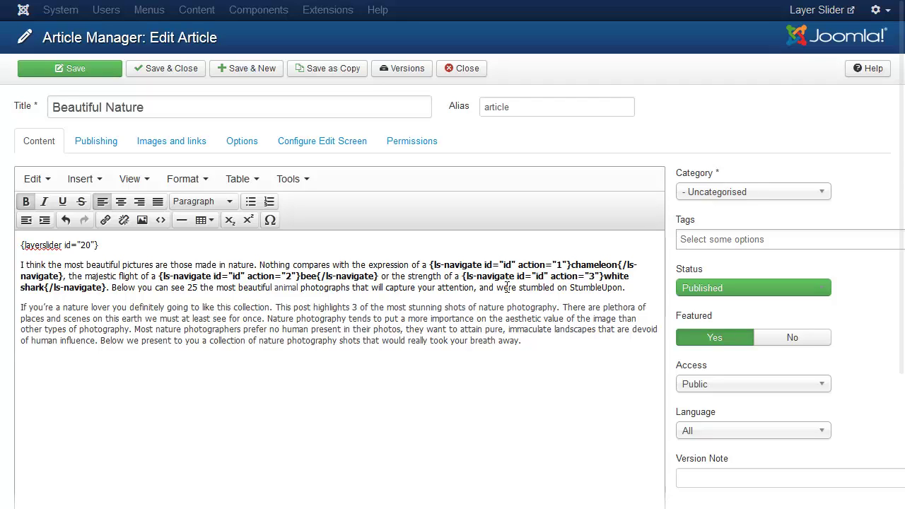
Step: Replace id="id" with id="20" in all three ls-navigate tags, then save the article
double_click(83, 245)
key(ctrl+c)
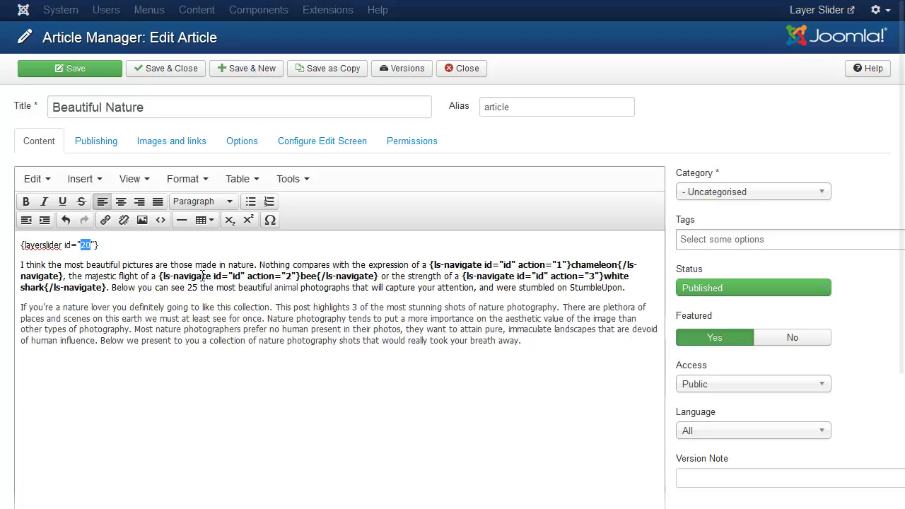
double_click(506, 266)
key(ctrl+v)
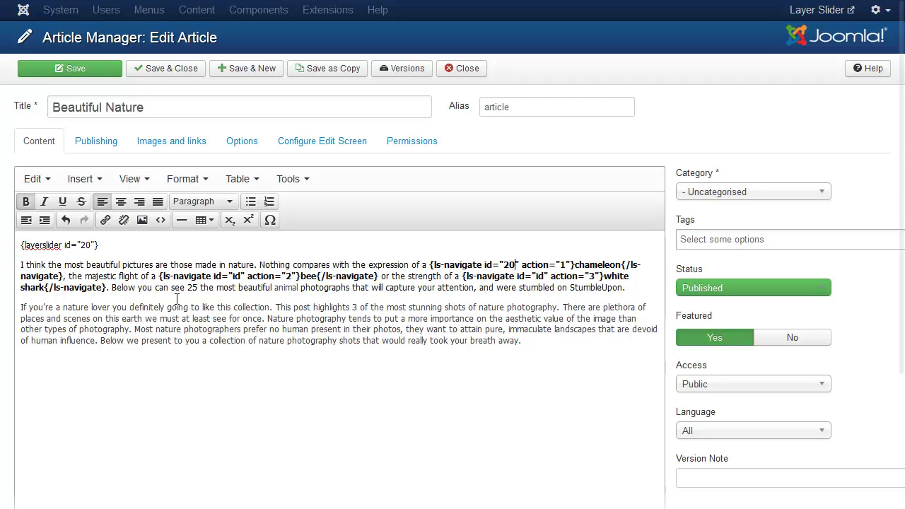
double_click(236, 276)
key(ctrl+v)
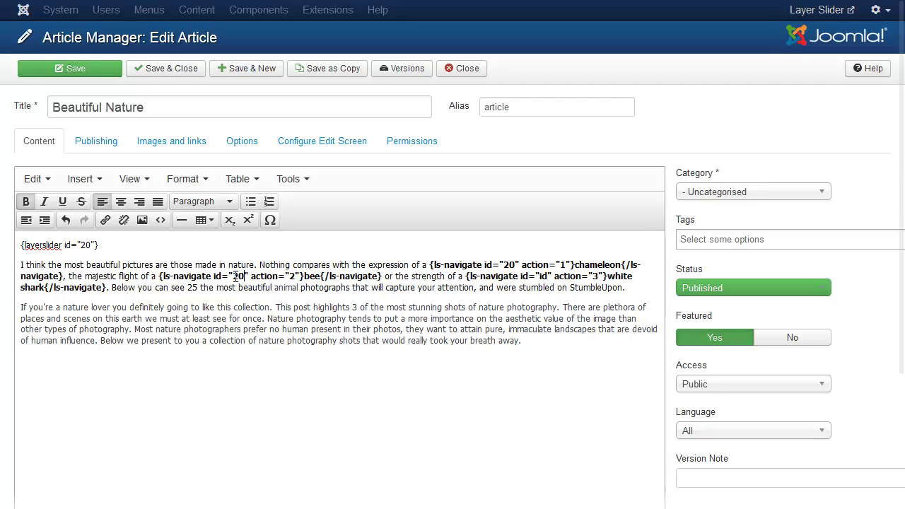
double_click(542, 277)
key(ctrl+v)
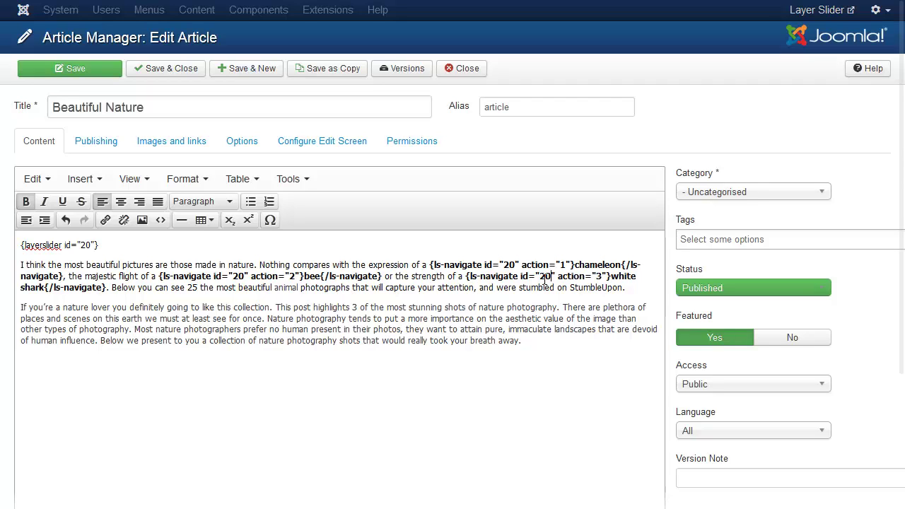
click(70, 71)
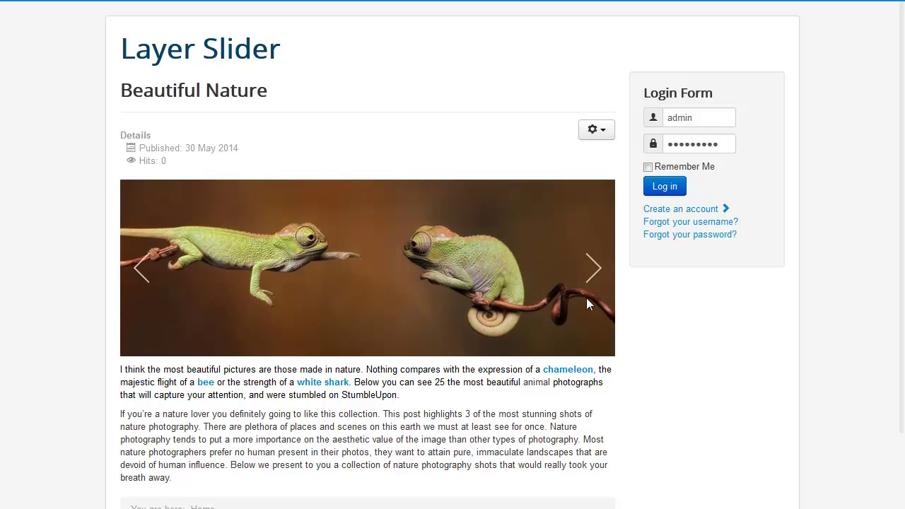
Step: Advance the slider to the bee and shark slides, then test the chameleon and white shark links
click(592, 272)
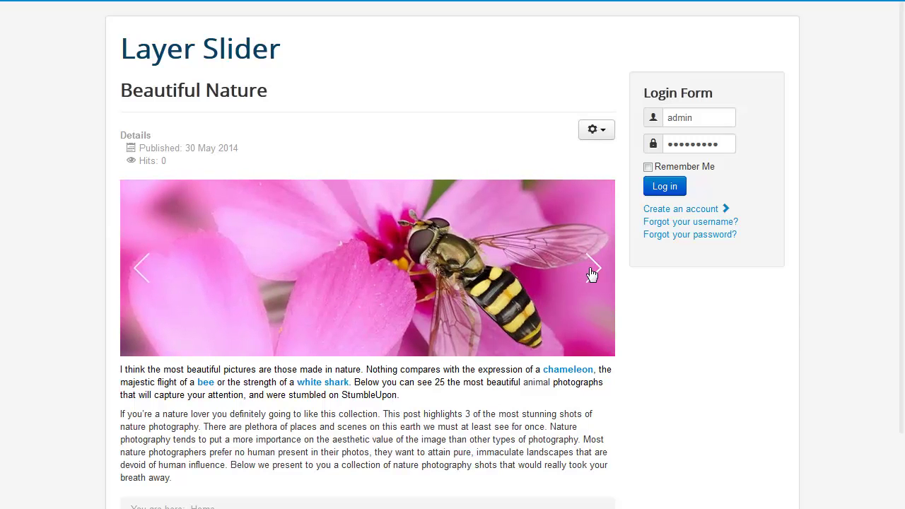
click(591, 273)
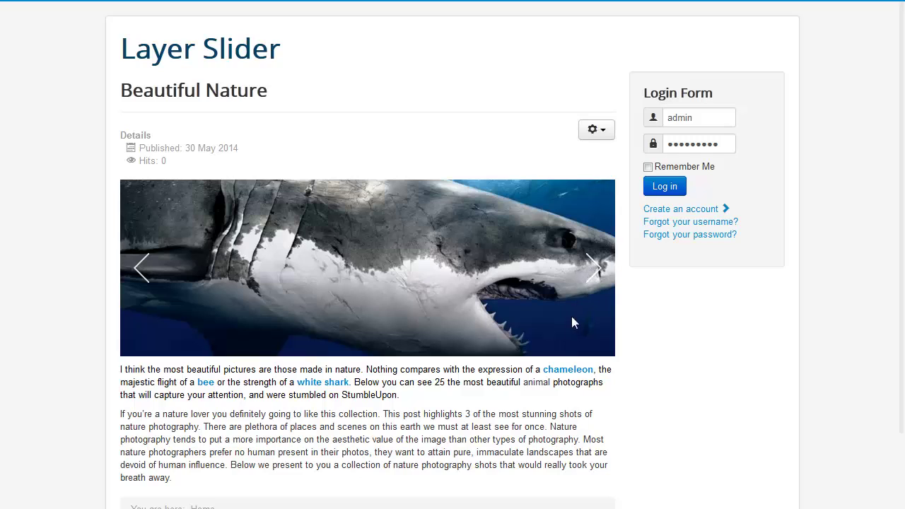
click(560, 375)
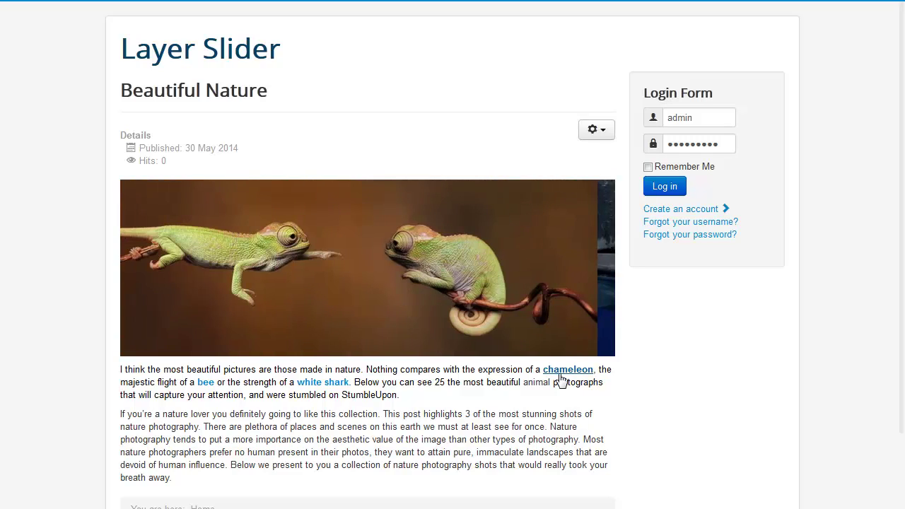
click(323, 385)
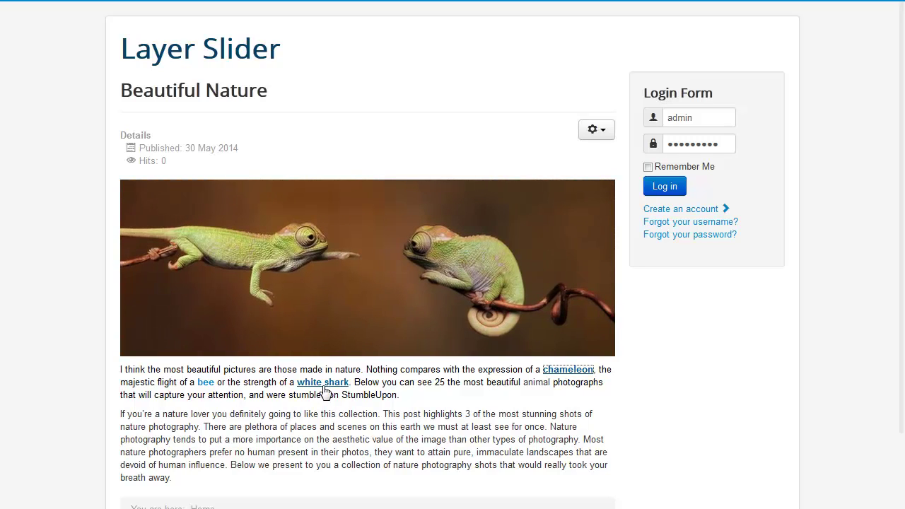